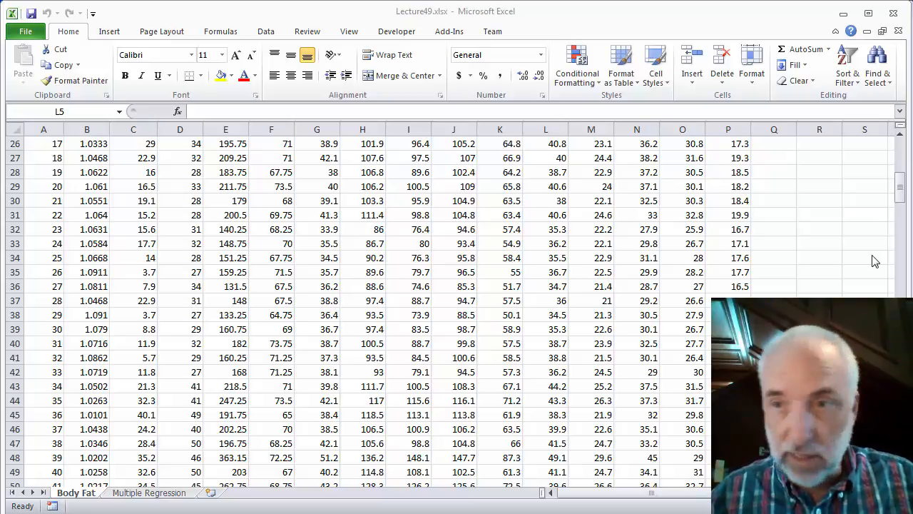
# Step: Scroll the Body Fat worksheet to the top and select cell A2 holding the dataset description
pyautogui.click(900, 134)
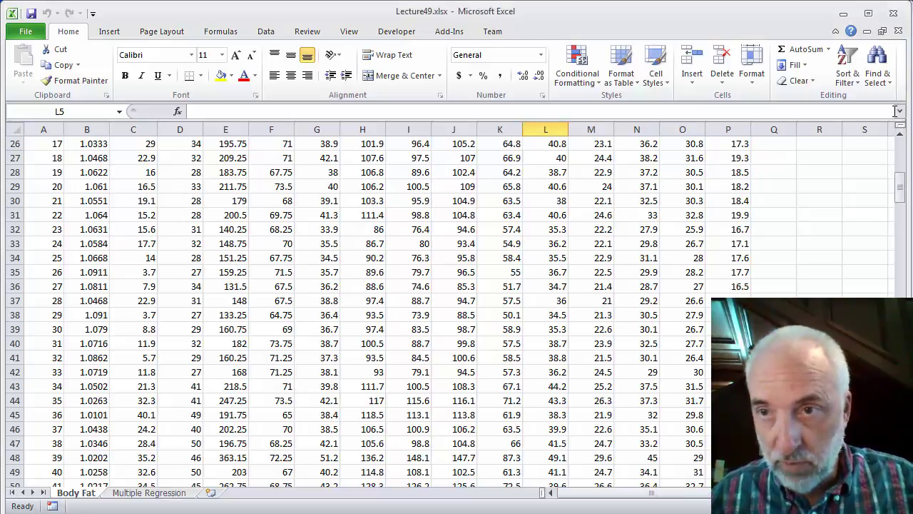
pyautogui.click(899, 150)
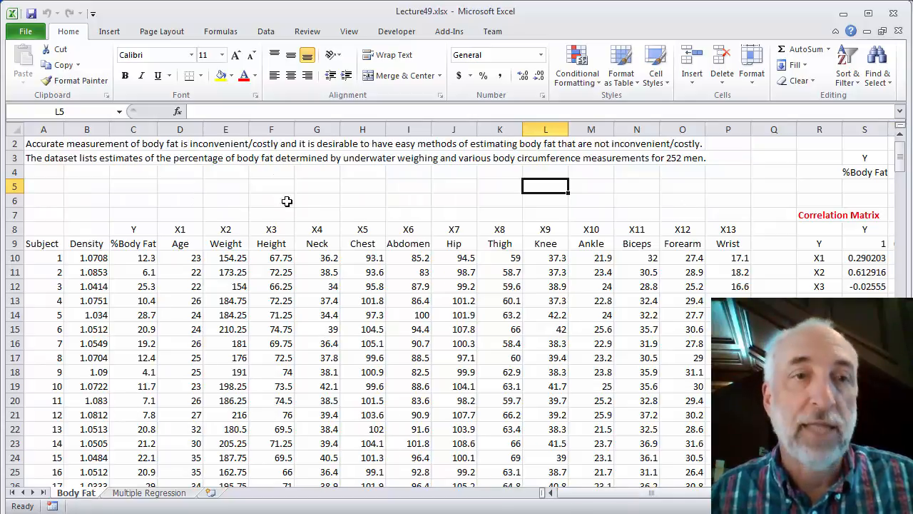
pyautogui.click(215, 217)
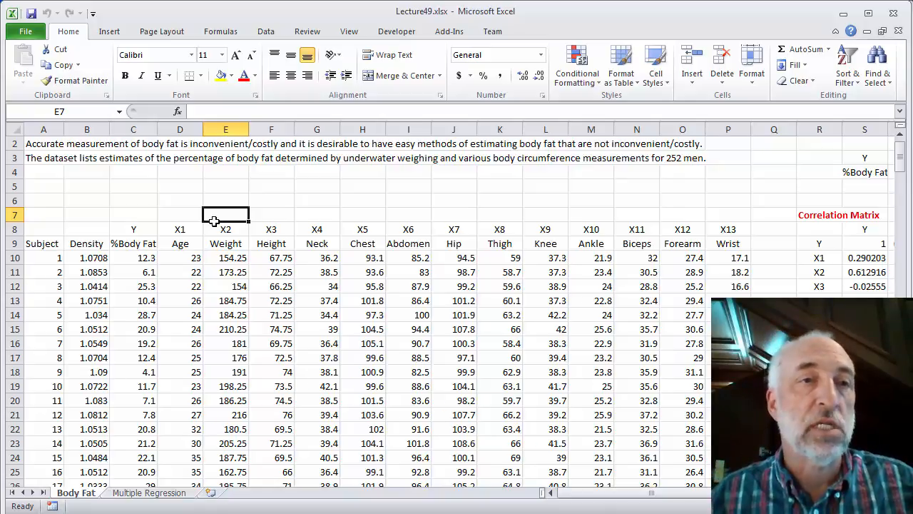
pyautogui.click(37, 145)
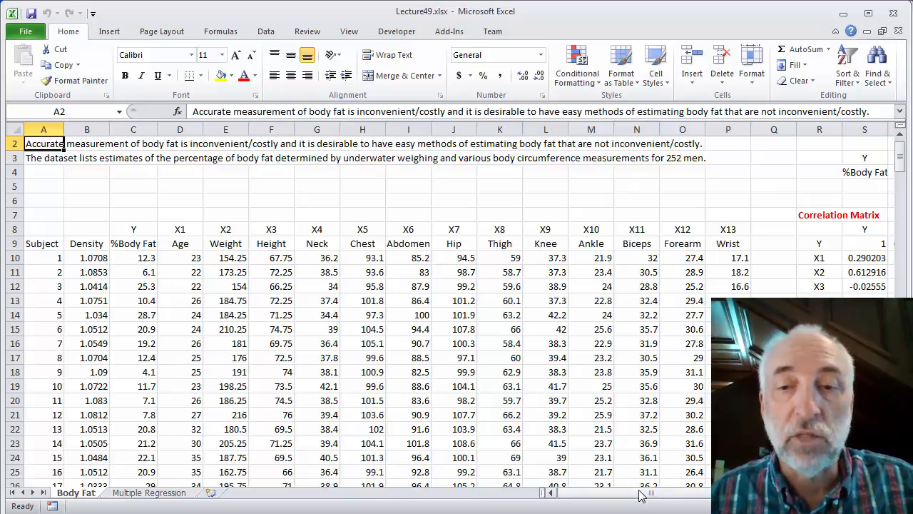
pyautogui.moveTo(642, 495); pyautogui.dragTo(695, 495)
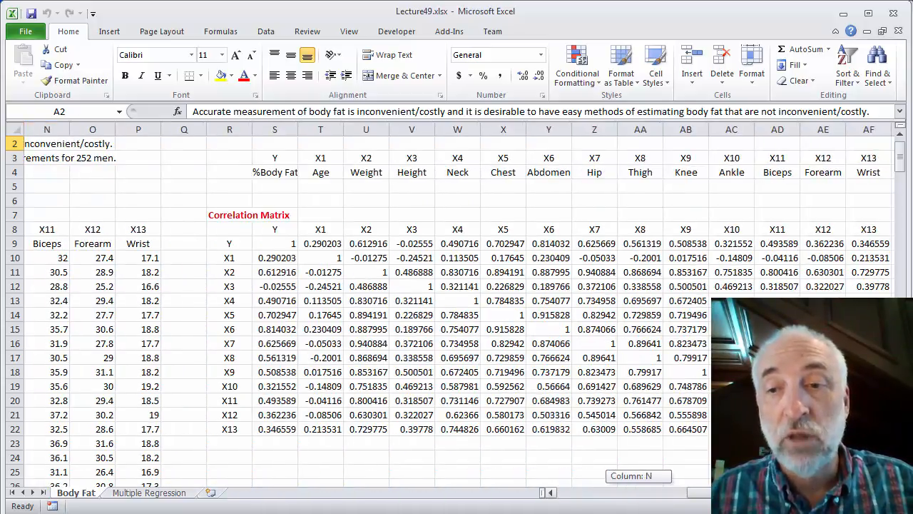
pyautogui.hscroll(1, 456, 286)
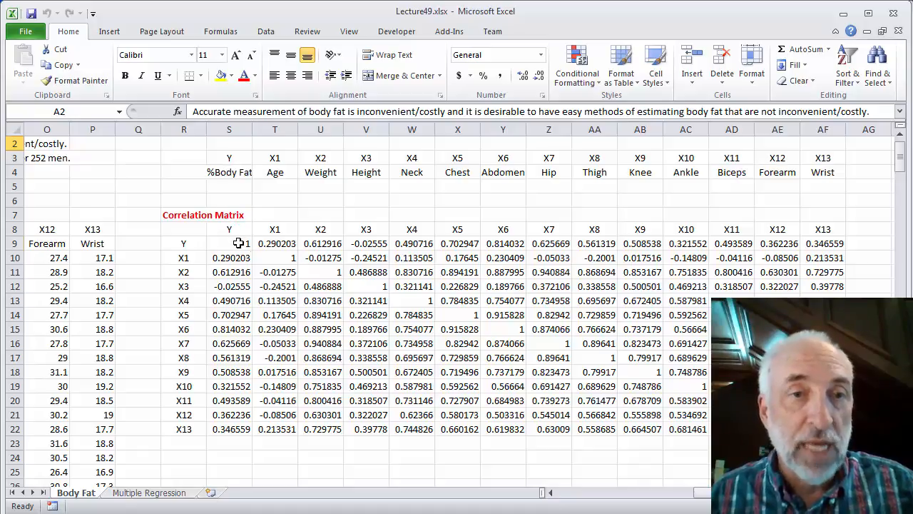
pyautogui.click(238, 244)
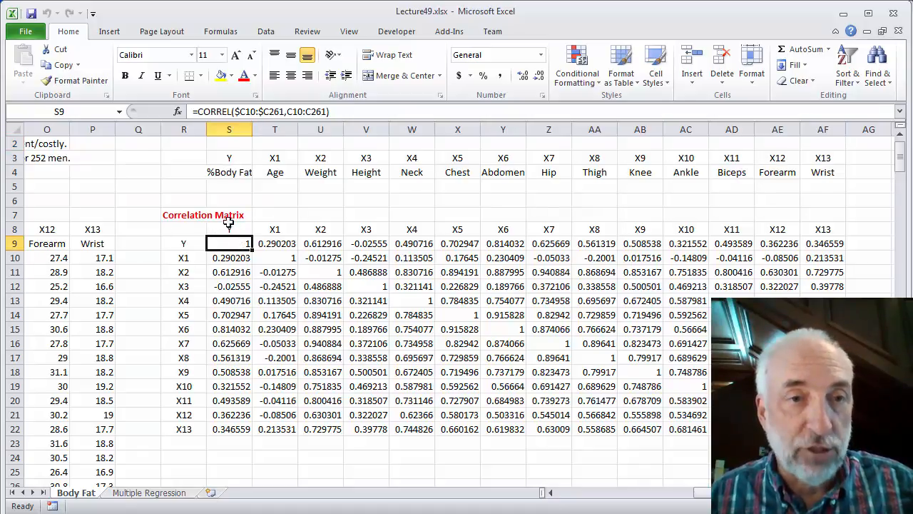
pyautogui.click(284, 386)
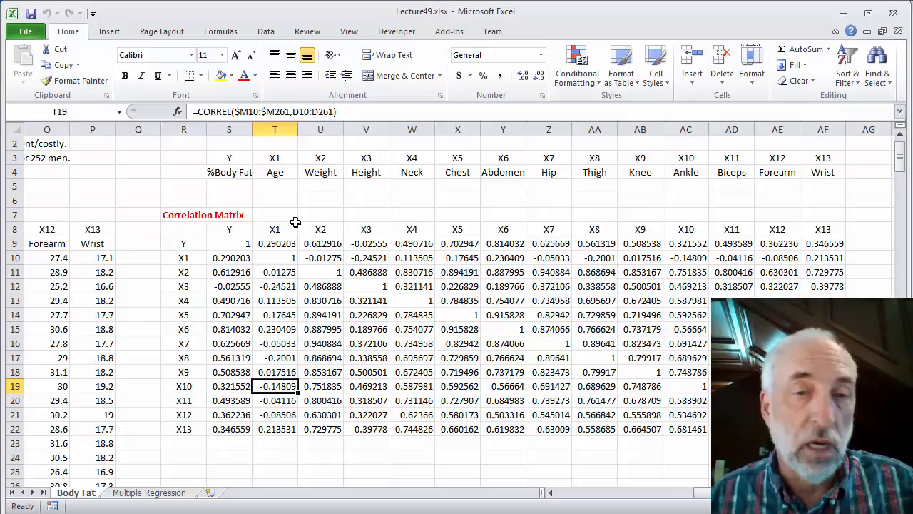
pyautogui.click(232, 243)
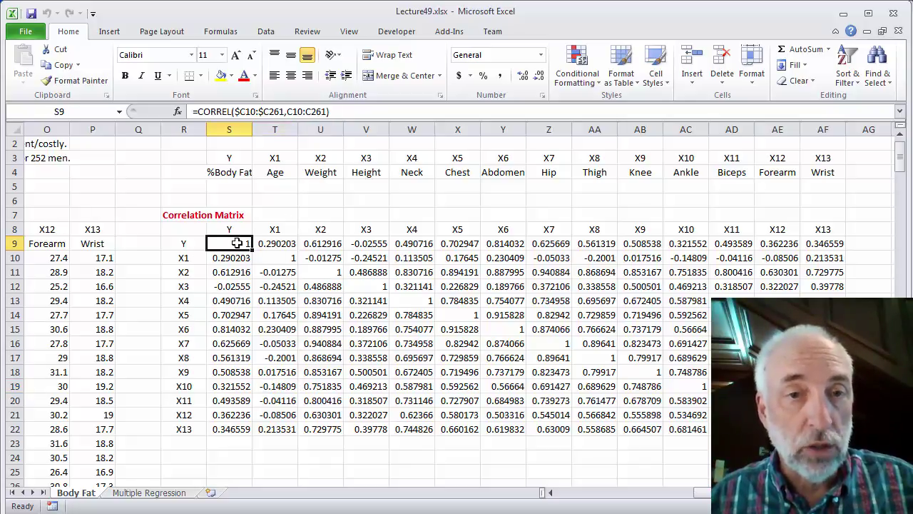
pyautogui.click(367, 286)
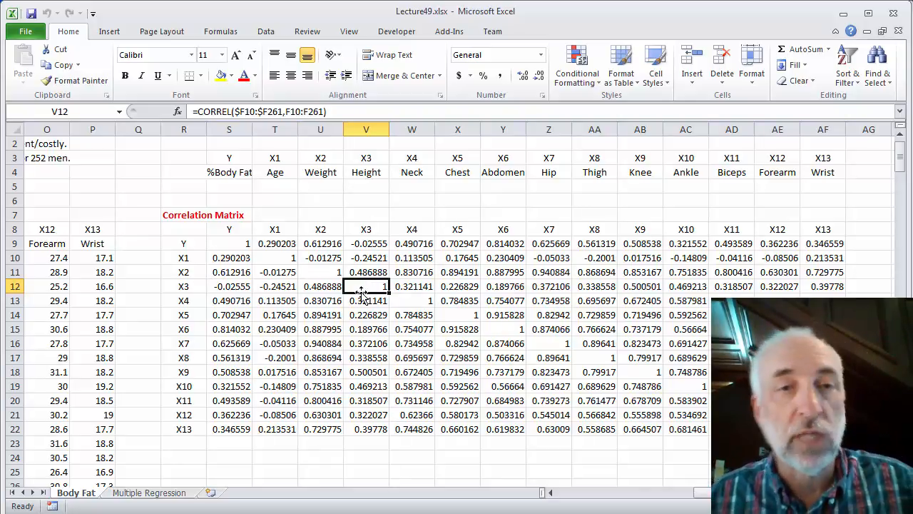
pyautogui.click(219, 244)
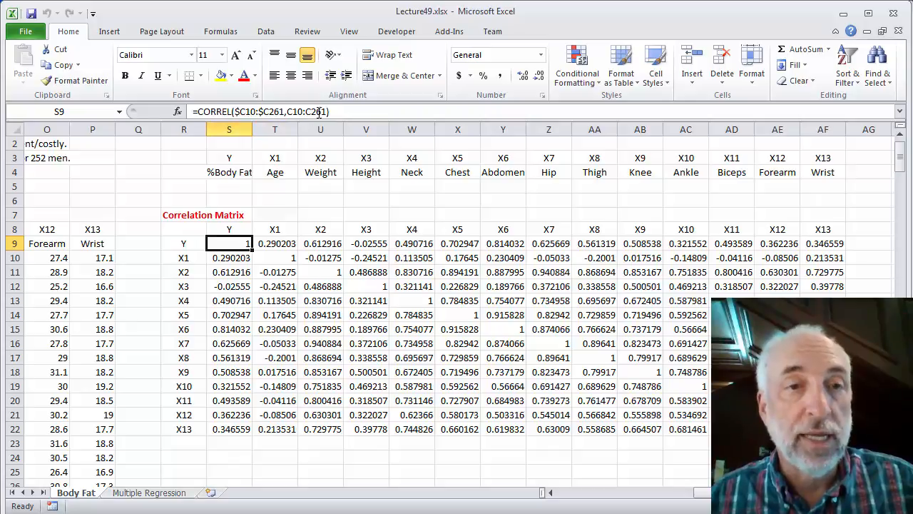
pyautogui.click(272, 245)
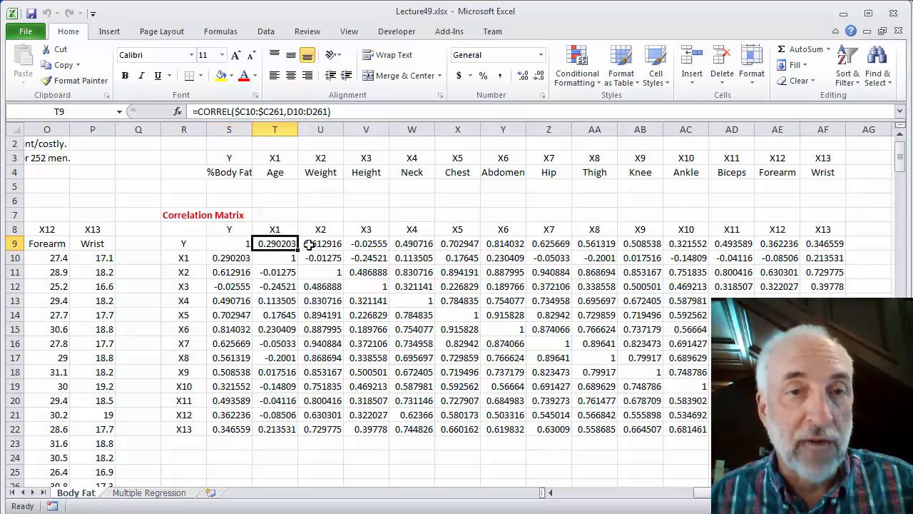
pyautogui.click(310, 245)
pyautogui.click(366, 245)
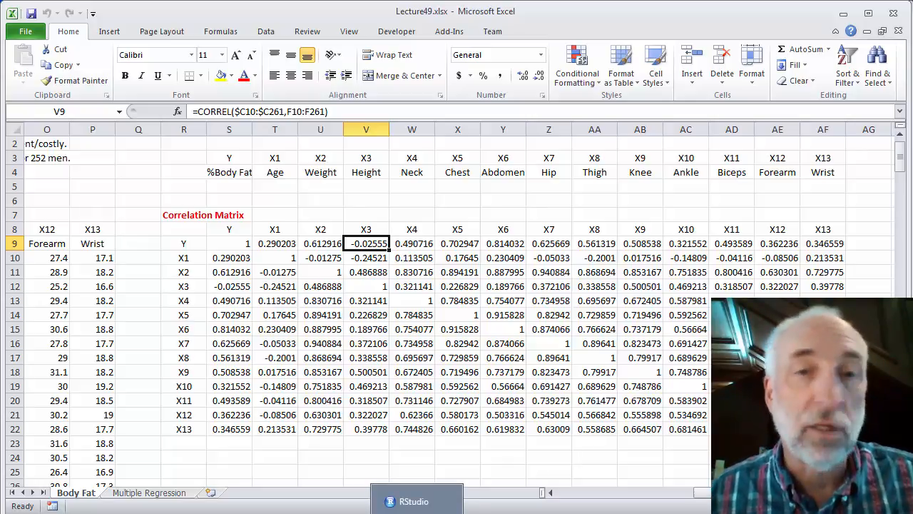
# Step: Run read.csv in RStudio to load the reduced body fat CSV into bodyfat (251 obs. of 7 variables)
pyautogui.click(417, 501)
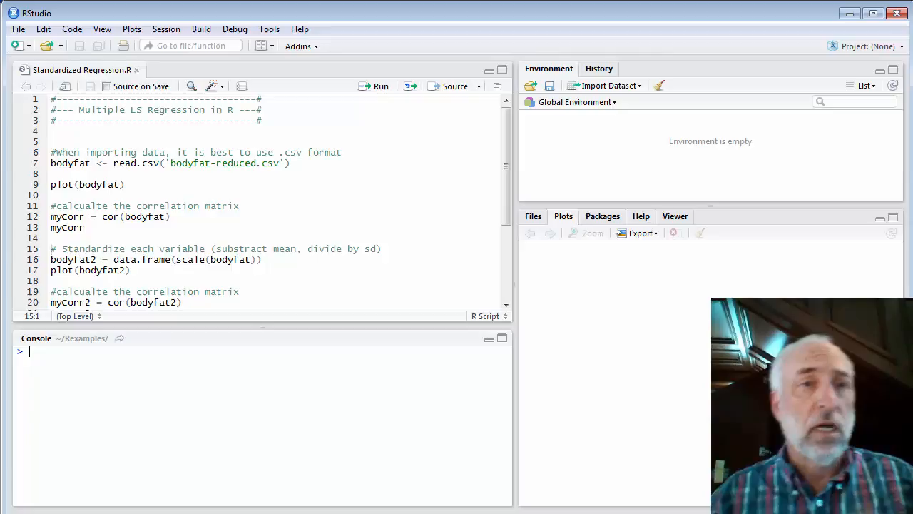
pyautogui.click(51, 165)
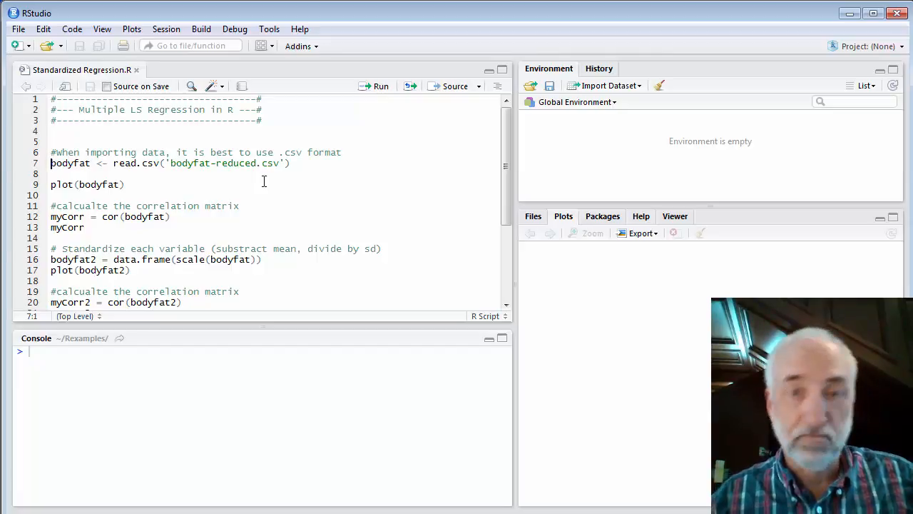
pyautogui.hotkey('ctrl', 'Return')
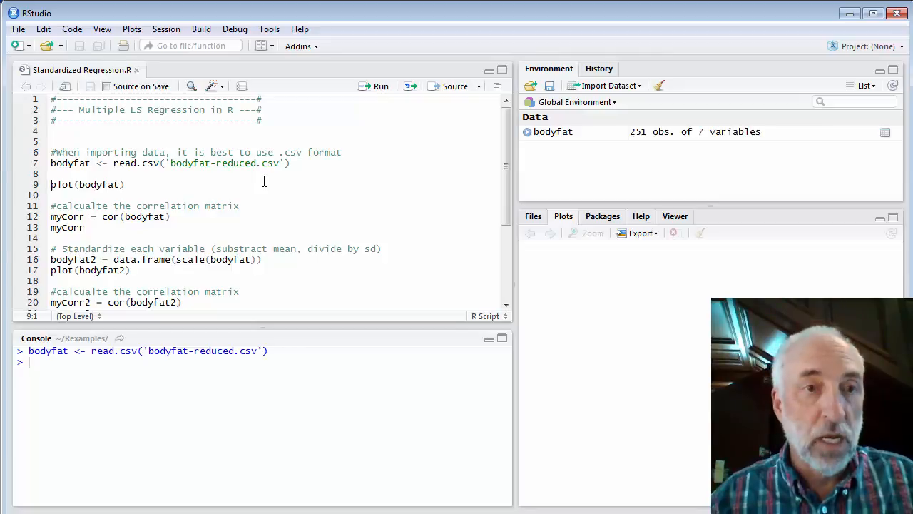
# Step: Run plot(bodyfat) and inspect the enlarged scatterplot matrix of the seven body fat variables
pyautogui.hotkey('ctrl', 'Return')
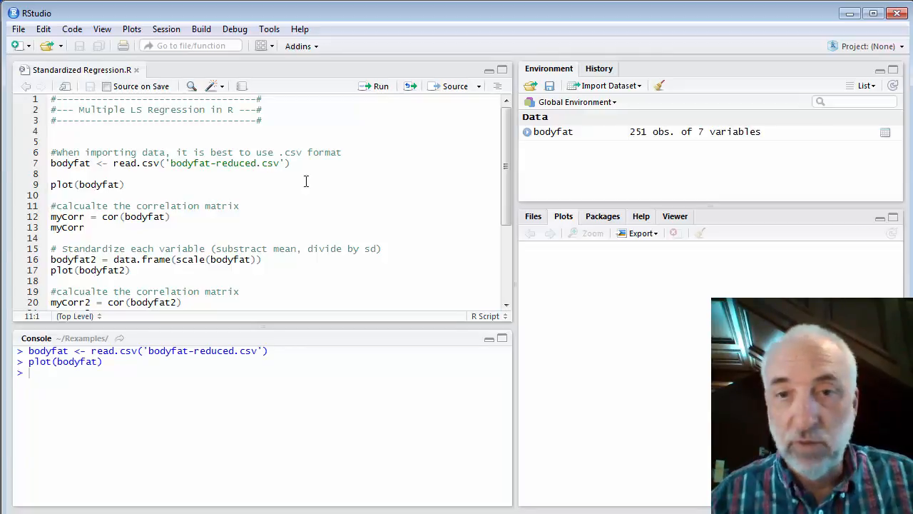
pyautogui.click(592, 234)
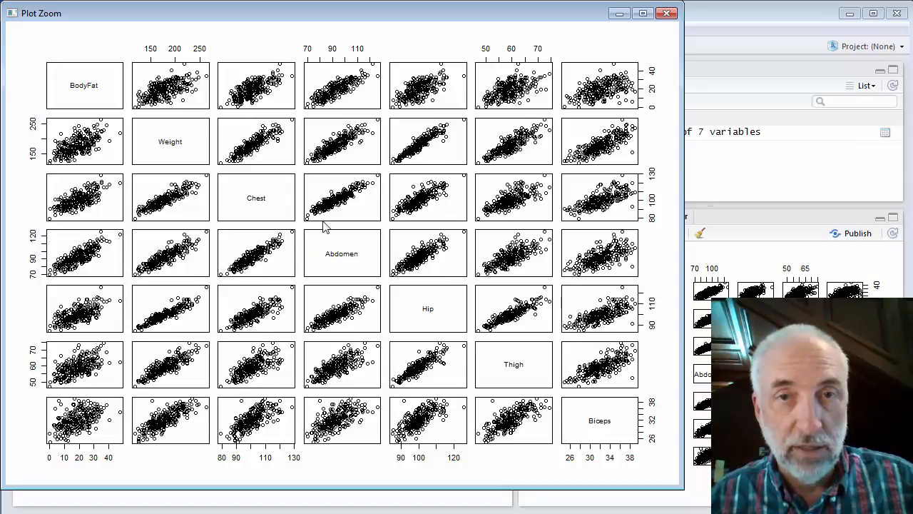
pyautogui.click(668, 13)
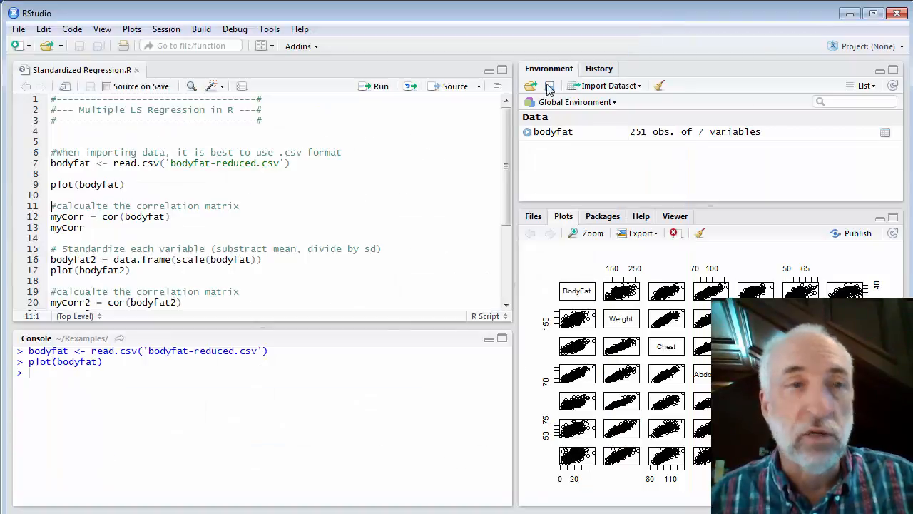
# Step: Run myCorr = cor(bodyfat) and print the 7×7 correlation matrix in the console
pyautogui.click(175, 216)
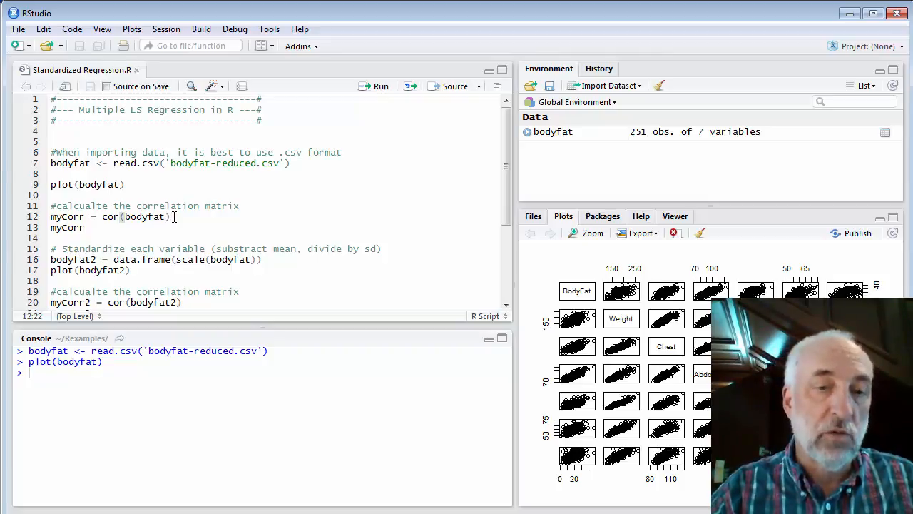
pyautogui.hotkey('ctrl', 'Return')
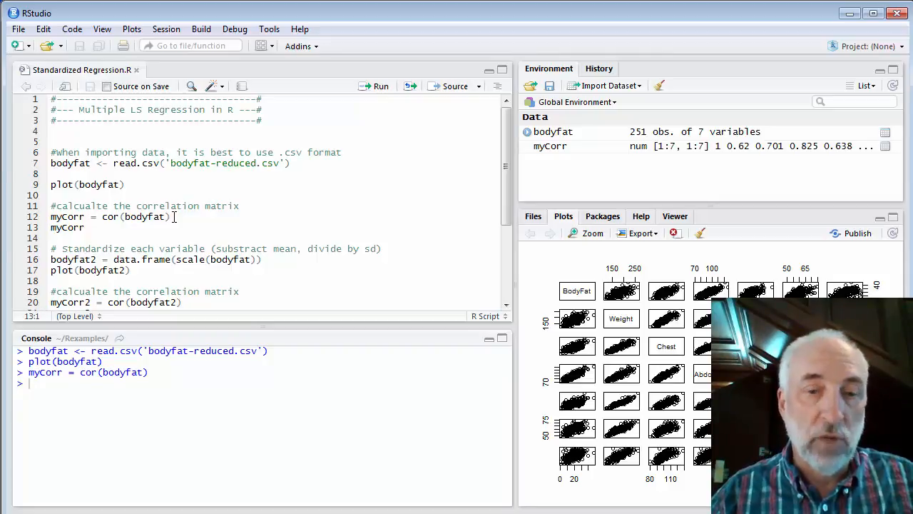
pyautogui.hotkey('ctrl', 'Return')
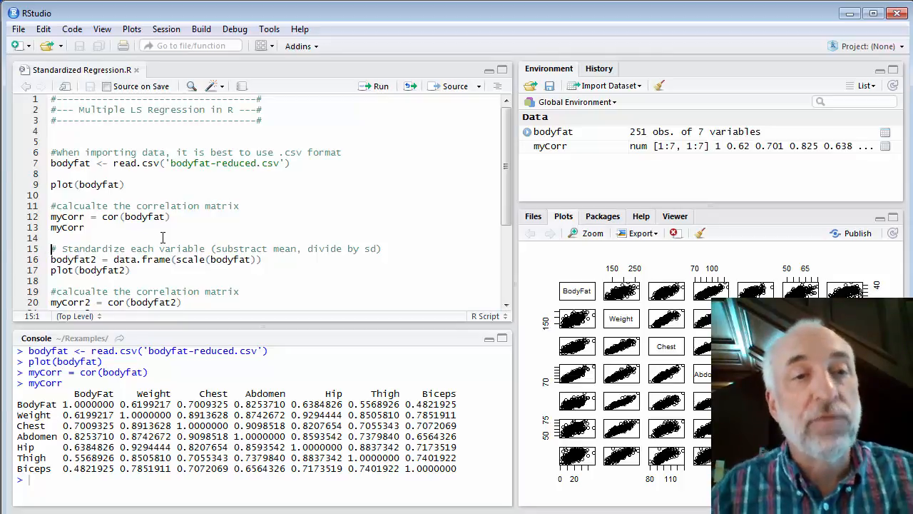
pyautogui.moveTo(176, 260); pyautogui.dragTo(242, 267)
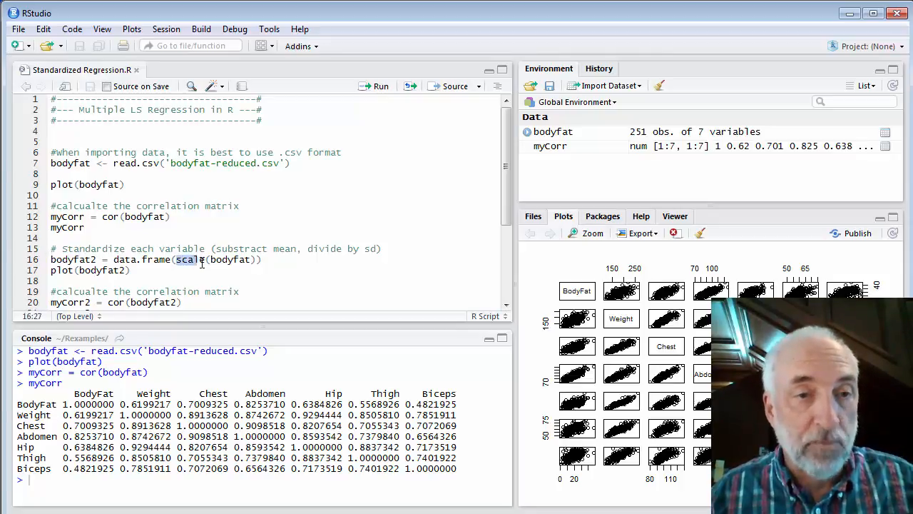
pyautogui.click(241, 259)
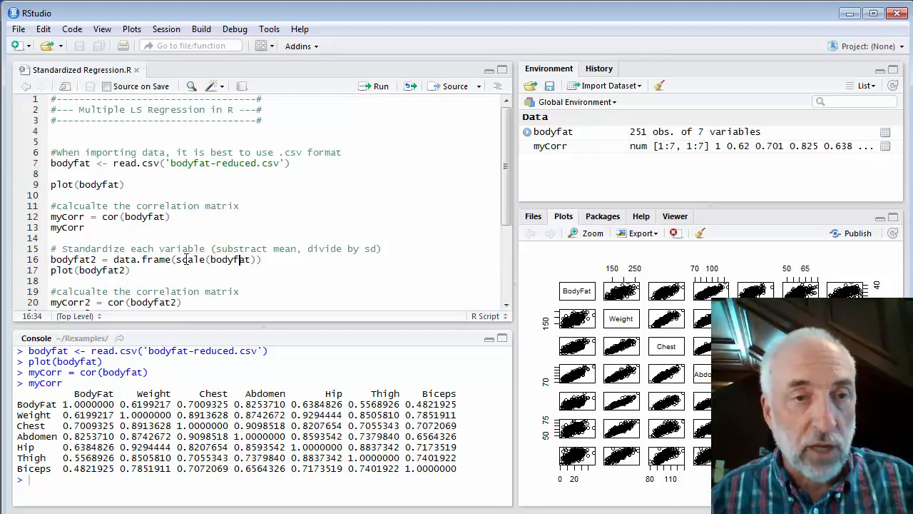
pyautogui.moveTo(177, 260); pyautogui.dragTo(258, 260)
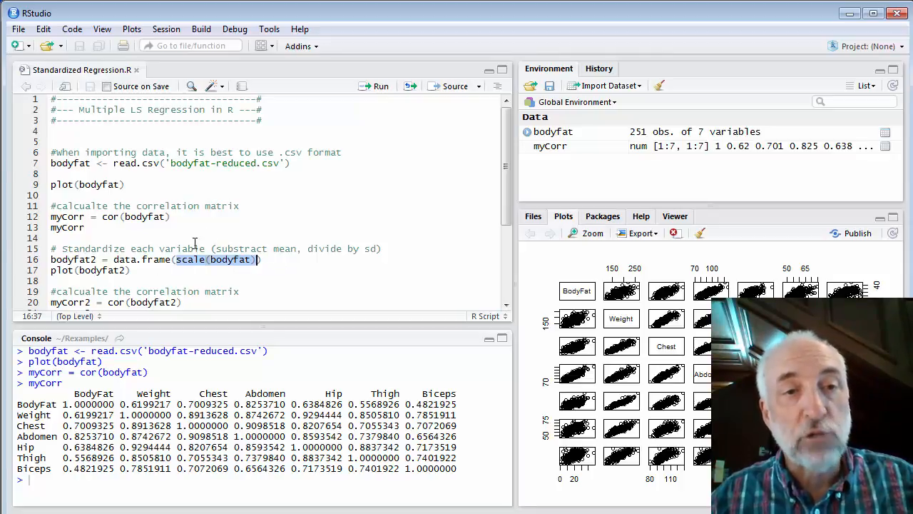
pyautogui.rightClick(201, 273)
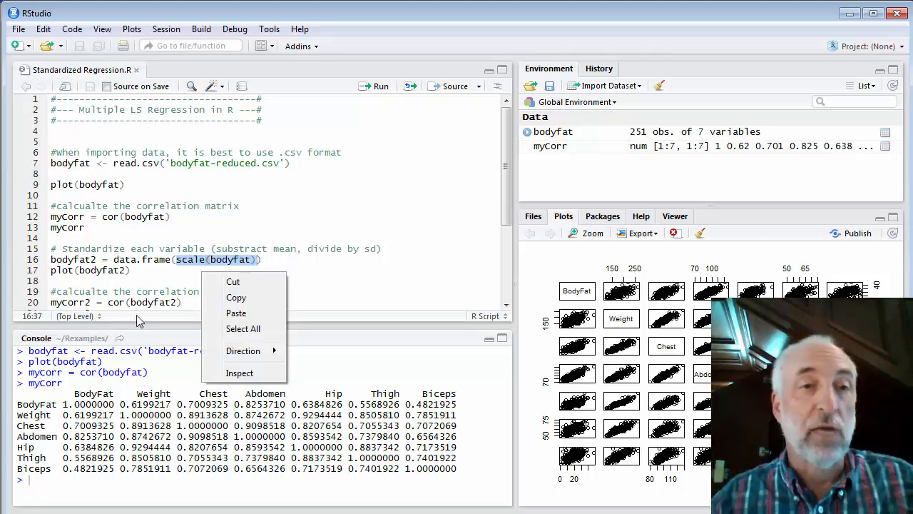
pyautogui.click(180, 260)
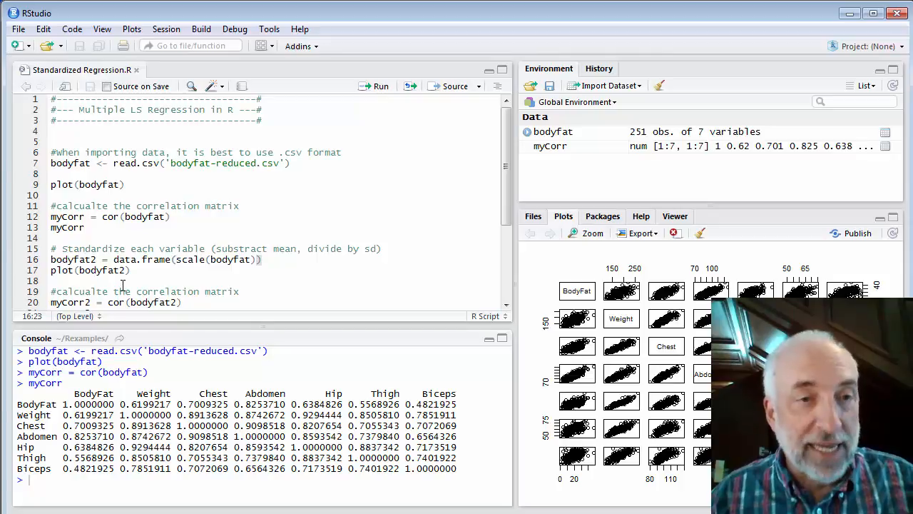
pyautogui.moveTo(114, 259); pyautogui.dragTo(172, 261)
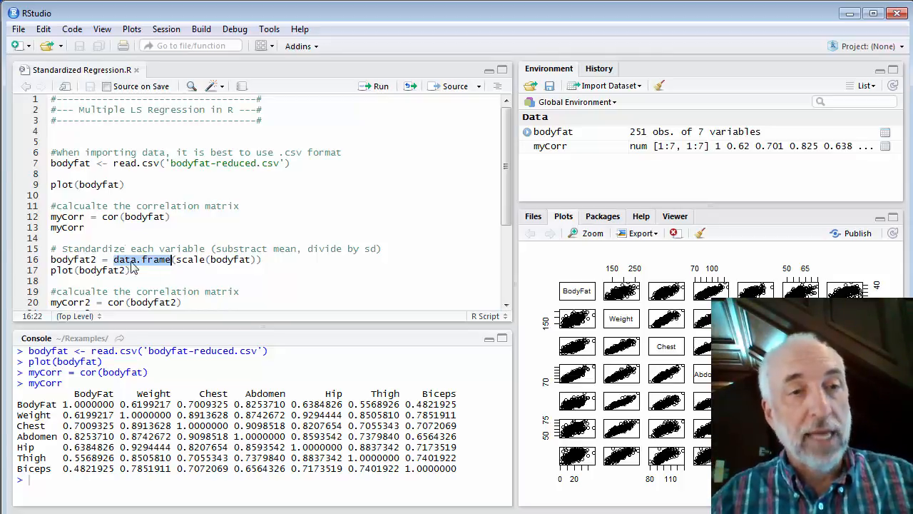
pyautogui.click(50, 259)
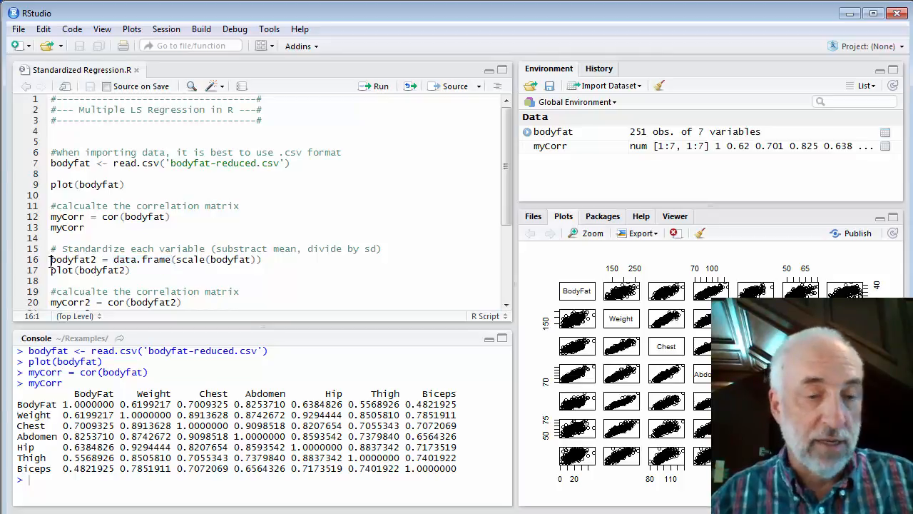
# Step: Create bodyfat2 with scale() and view bodyfat and bodyfat2 from the Environment pane
pyautogui.hotkey('ctrl', 'Return')
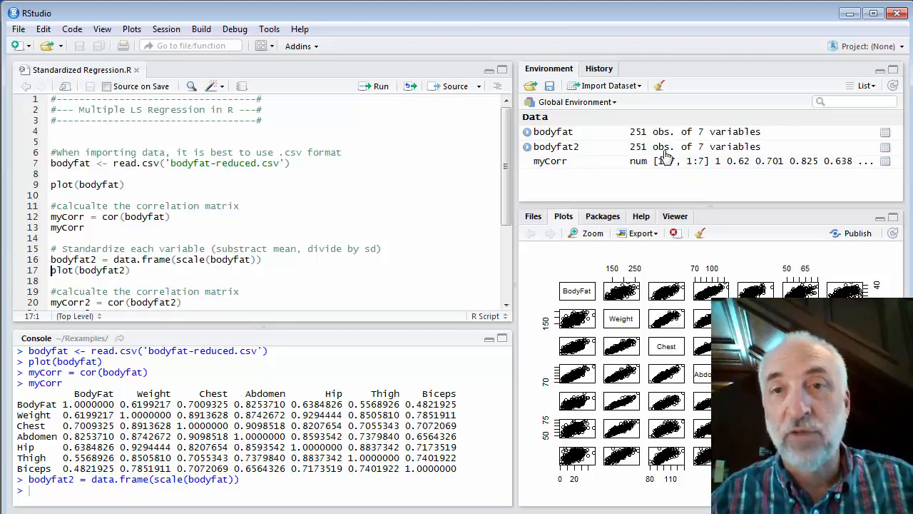
pyautogui.doubleClick(553, 132)
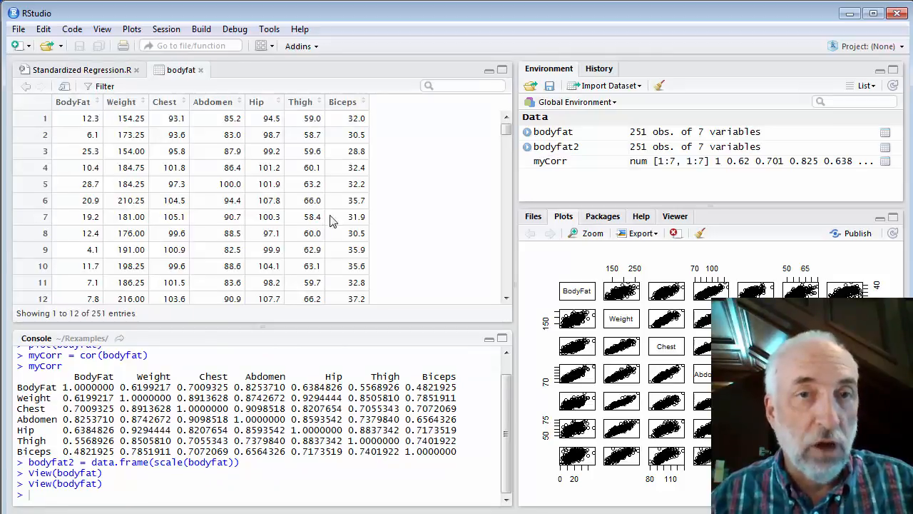
pyautogui.doubleClick(556, 146)
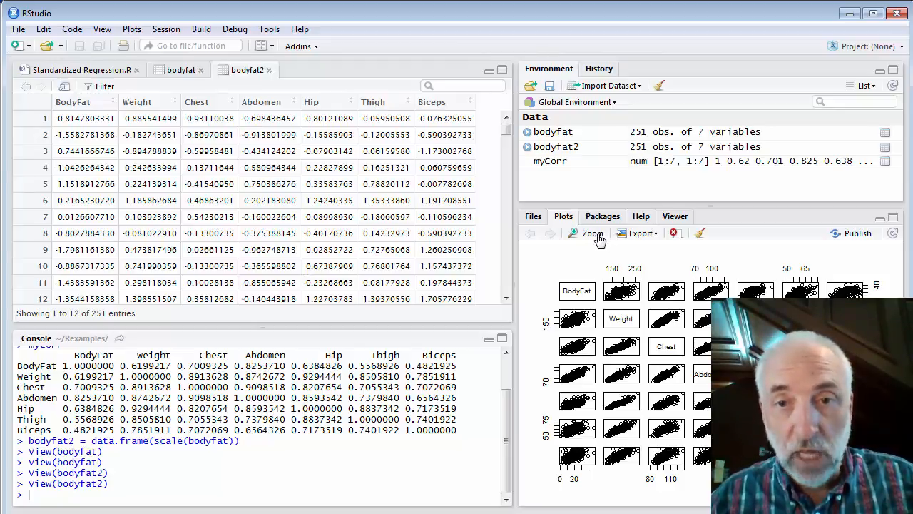
# Step: Inspect the enlarged original scatterplot matrix, then return to Standardized Regression.R
pyautogui.click(593, 233)
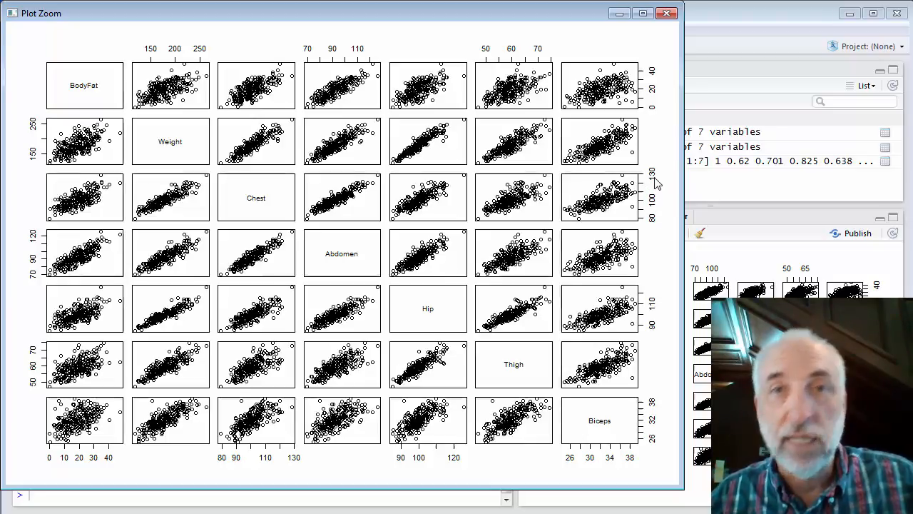
pyautogui.click(667, 13)
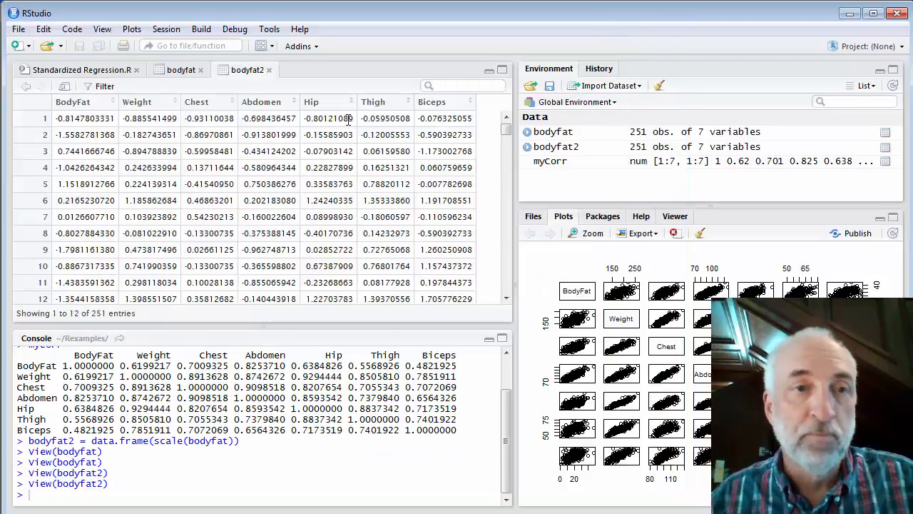
pyautogui.click(93, 70)
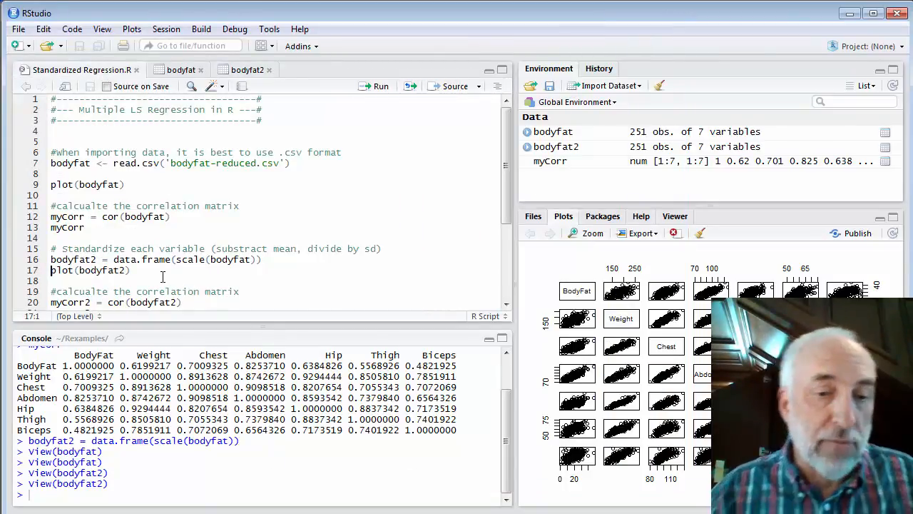
# Step: Run plot(bodyfat2) and inspect the enlarged standardized scatterplot matrix centred on zero
pyautogui.hotkey('ctrl', 'Return')
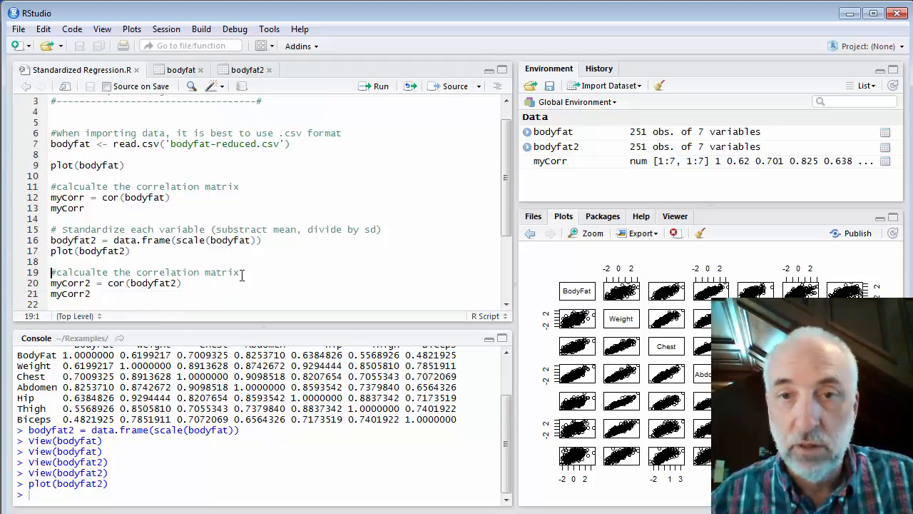
pyautogui.click(588, 235)
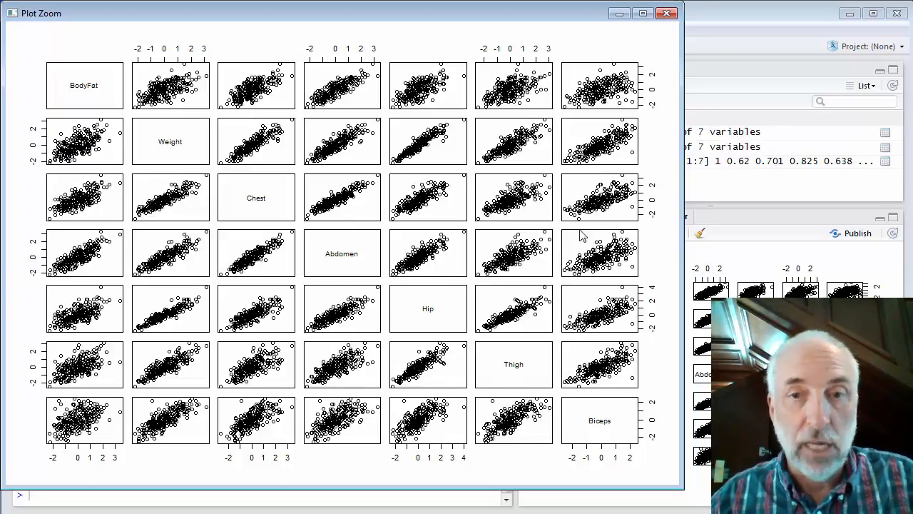
pyautogui.click(672, 16)
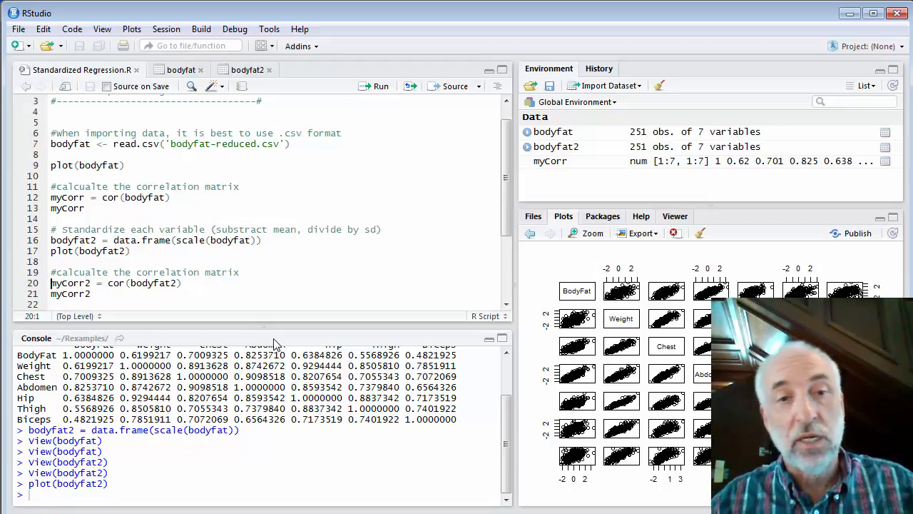
# Step: Reprint myCorr, compute and print myCorr2 = cor(bodyfat2), enlarging the console to compare the identical matrices
pyautogui.click(50, 207)
pyautogui.hotkey('ctrl', 'Return')
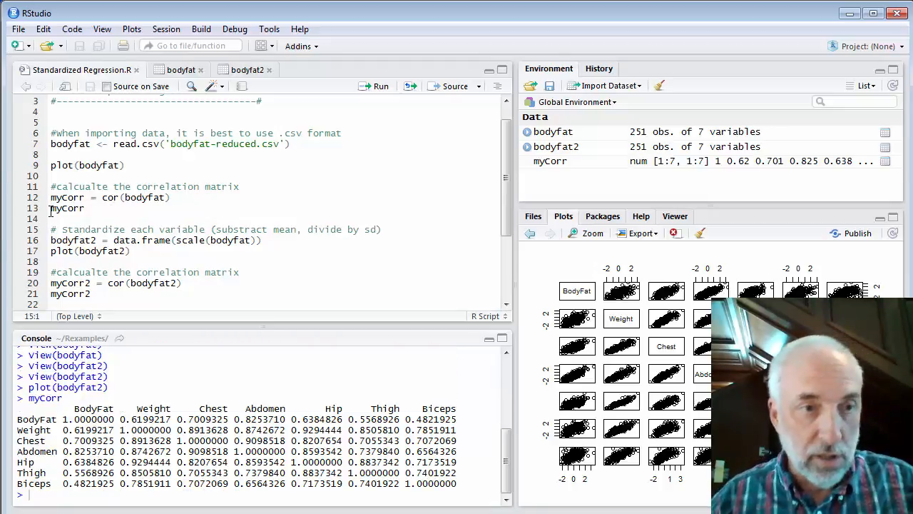
pyautogui.click(53, 282)
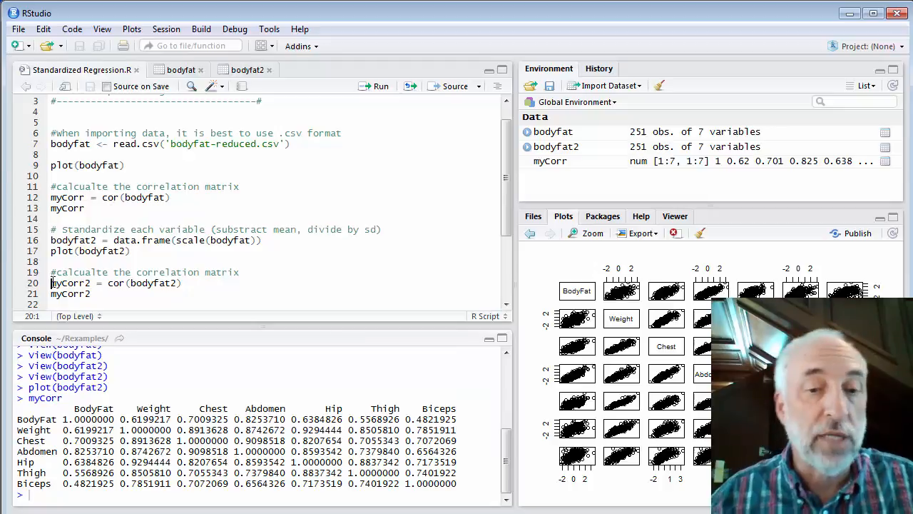
pyautogui.hotkey('ctrl', 'Return')
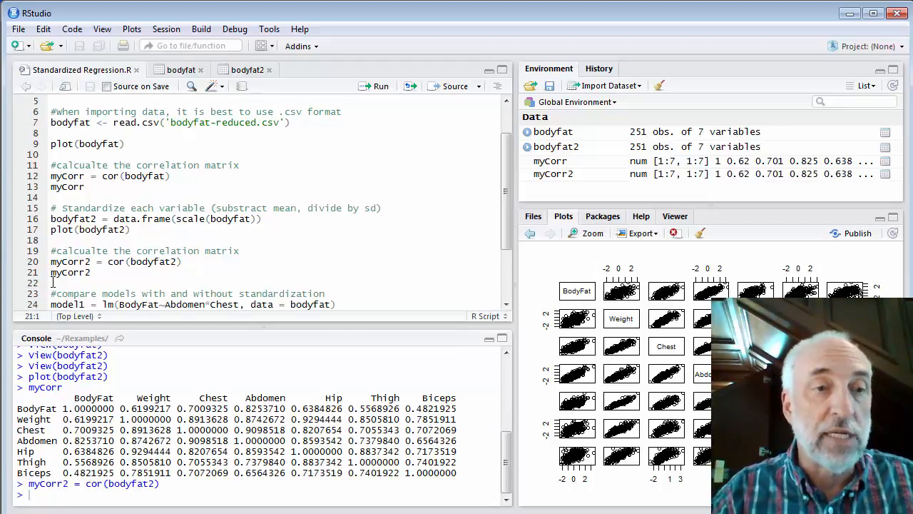
pyautogui.hotkey('ctrl', 'Return')
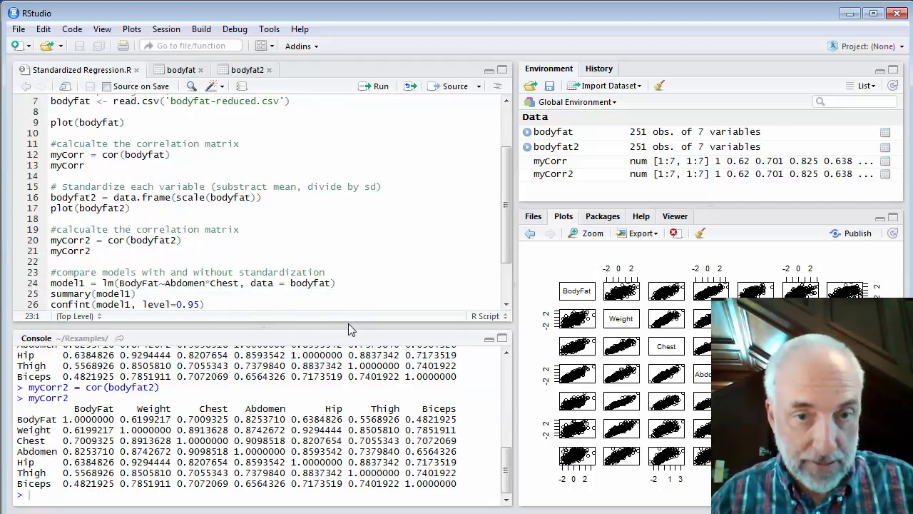
pyautogui.moveTo(350, 326); pyautogui.dragTo(350, 265)
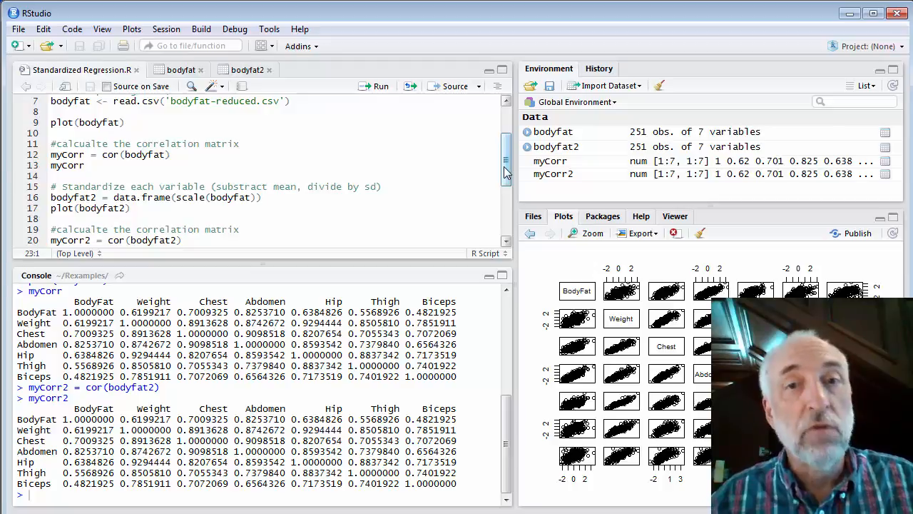
pyautogui.moveTo(505, 171); pyautogui.dragTo(505, 182)
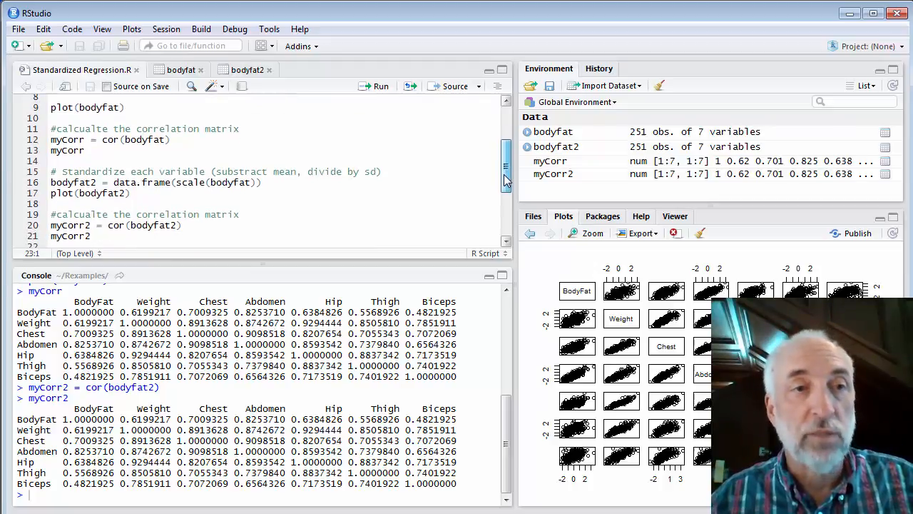